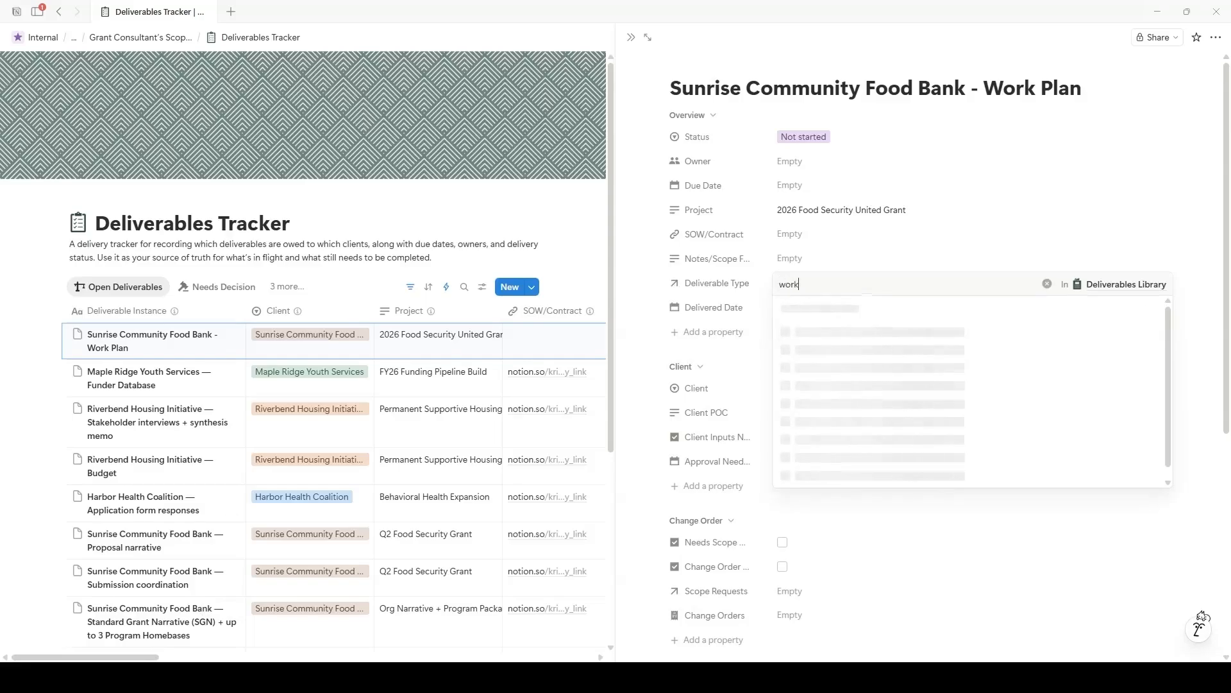
Step: Set Deliverable Type to Work plan, assign an owner, and set Status to In progress
{"action": "key", "text": "Return"}
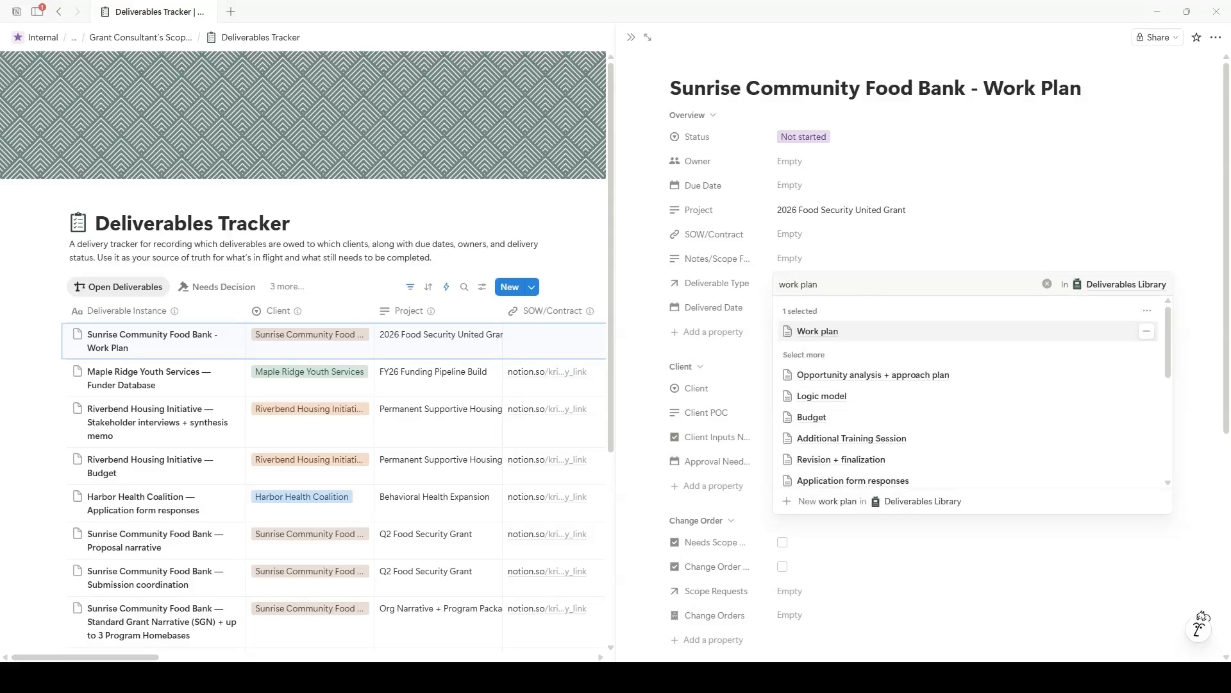
{"action": "key", "text": "Escape"}
{"action": "left_click", "coordinate": [833, 162]}
{"action": "left_click", "coordinate": [834, 206]}
{"action": "left_click", "coordinate": [949, 118]}
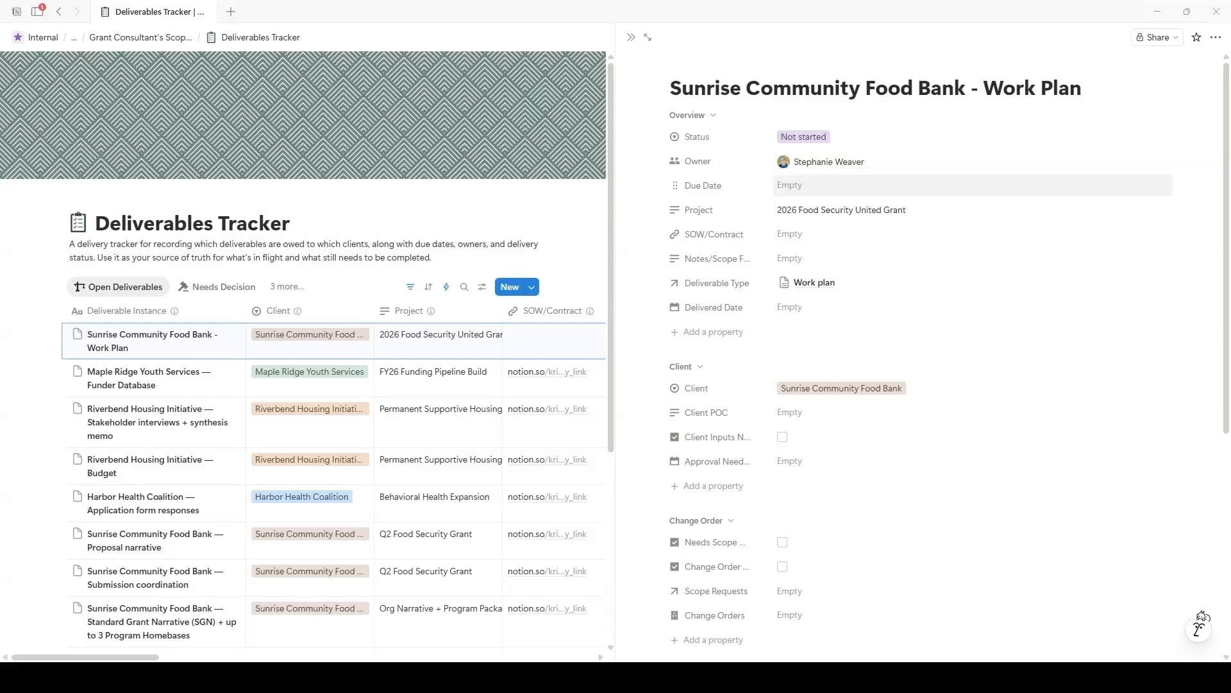
{"action": "left_click", "coordinate": [821, 137]}
{"action": "left_click", "coordinate": [834, 199]}
Step: Set the due date to March 26 and the delivered date to March 27
{"action": "left_click", "coordinate": [834, 185]}
{"action": "left_click", "coordinate": [874, 334]}
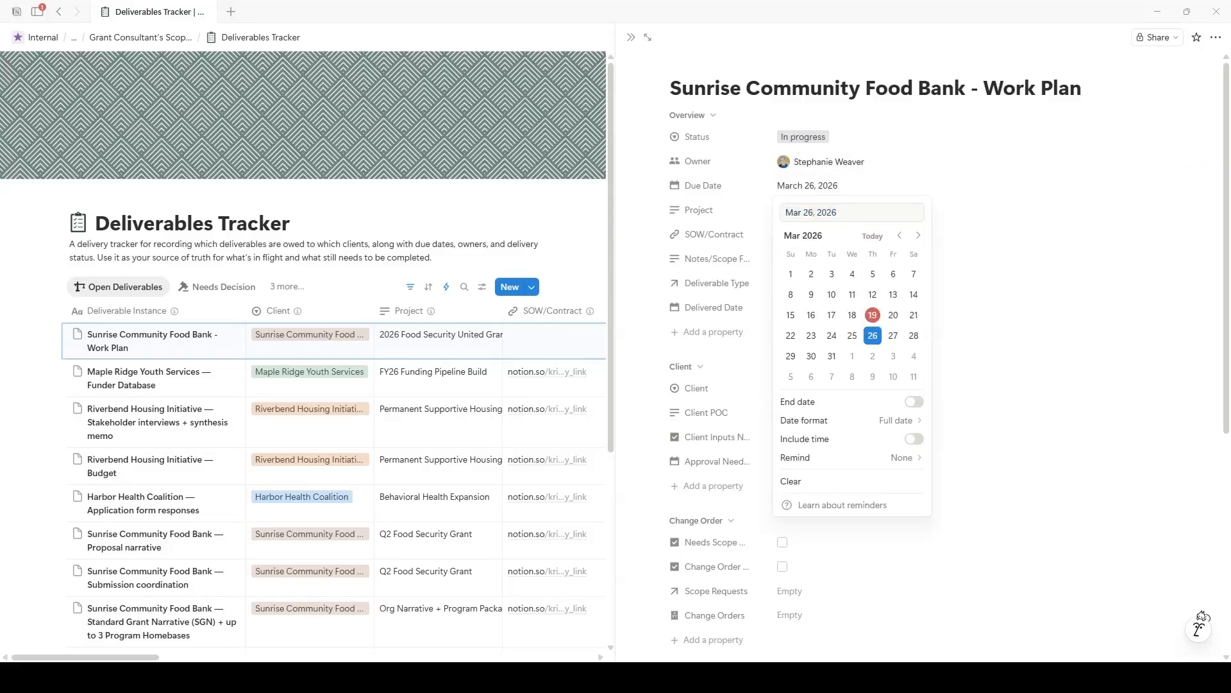
{"action": "key", "text": "Escape"}
{"action": "left_click", "coordinate": [789, 307]}
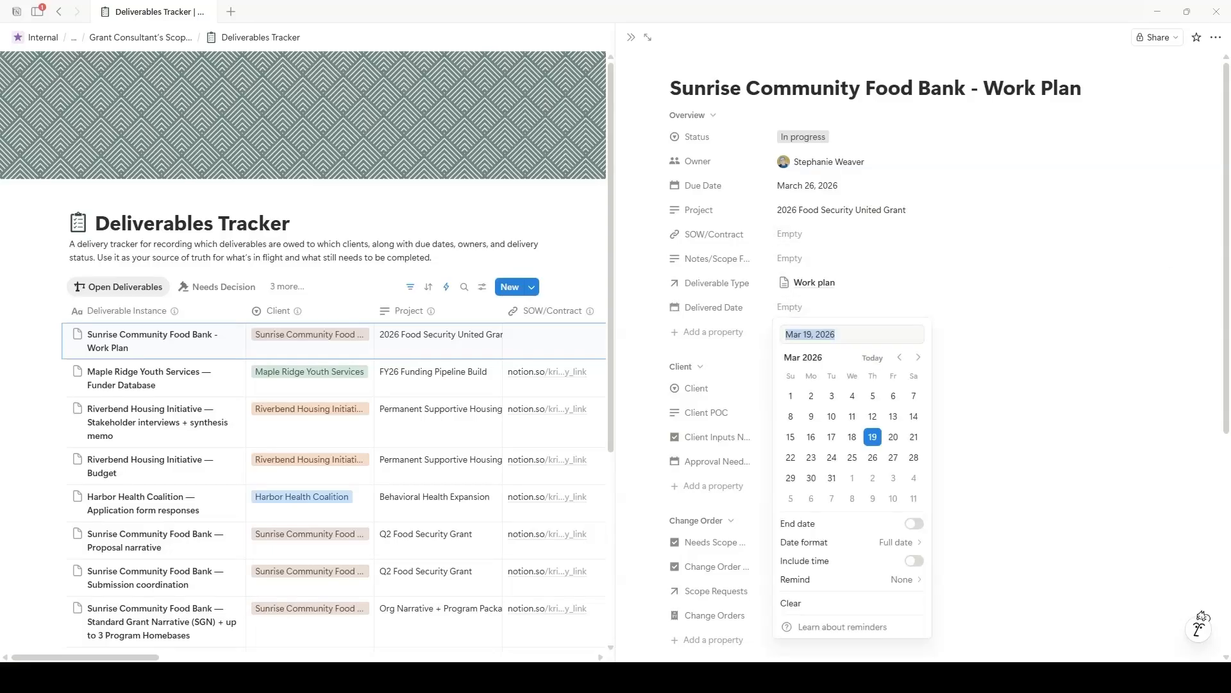
{"action": "left_click", "coordinate": [893, 457]}
{"action": "key", "text": "Escape"}
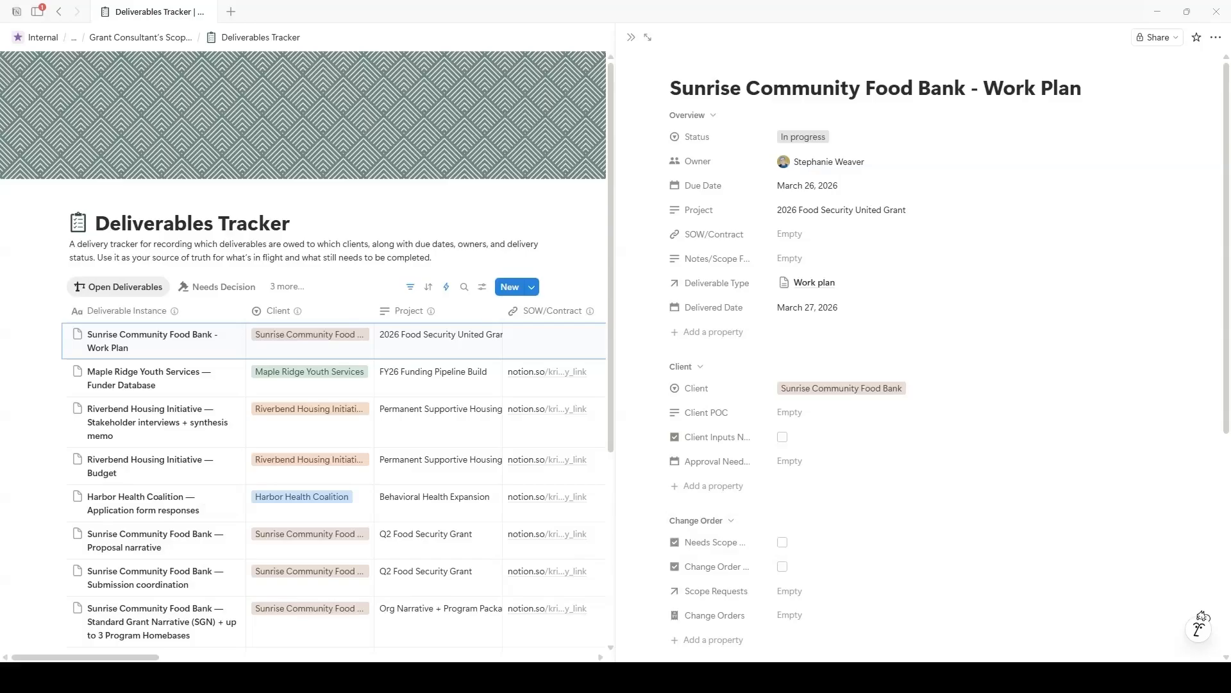
Step: Tick Client Inputs and set the approval needed date to March 30
{"action": "scroll", "coordinate": [962, 374], "scroll_direction": "down", "scroll_amount": 3}
{"action": "left_click", "coordinate": [783, 244]}
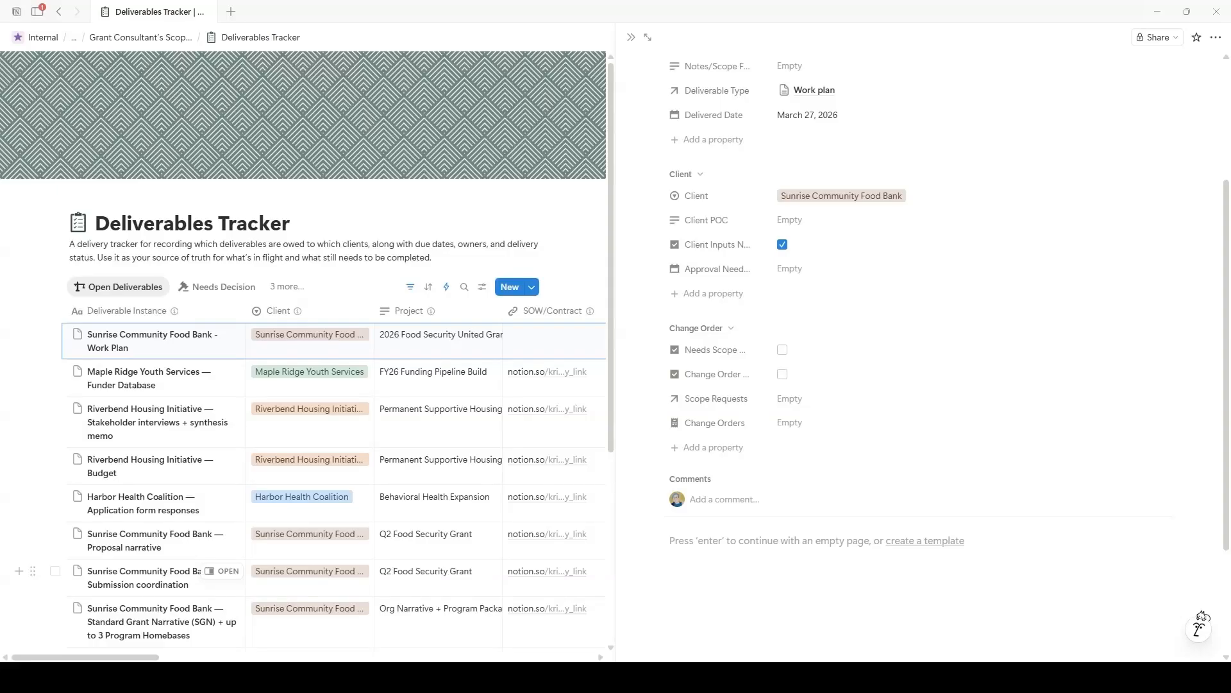
{"action": "left_click", "coordinate": [789, 269]}
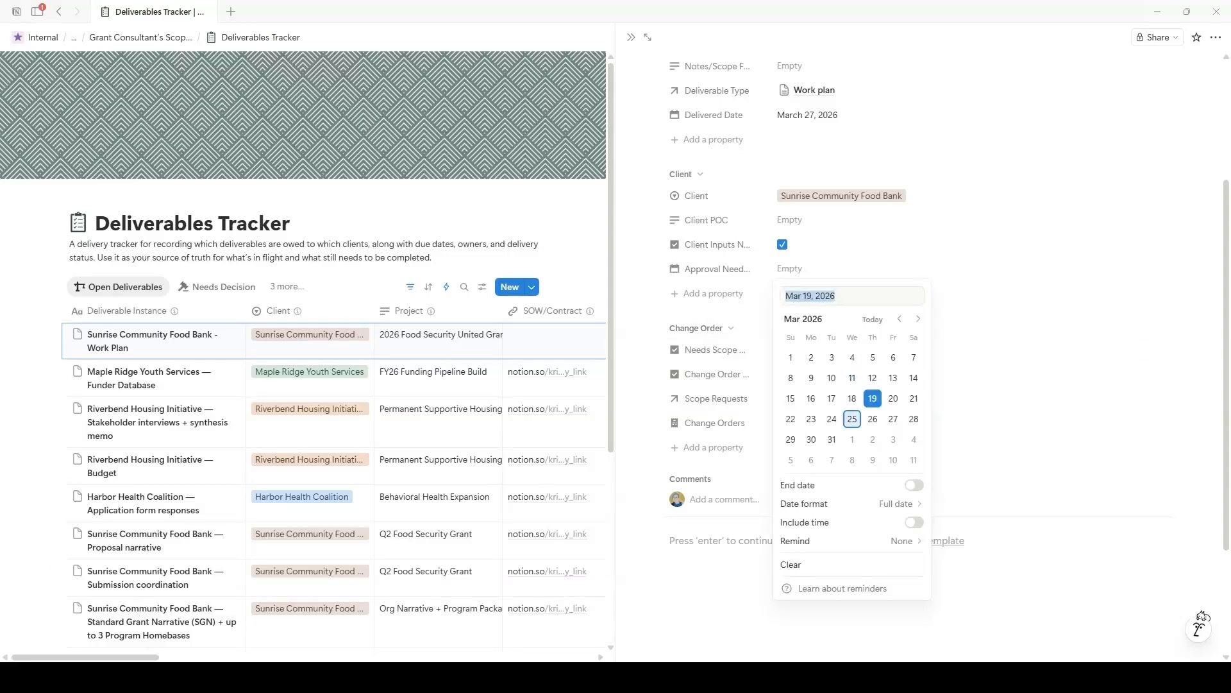
{"action": "left_click", "coordinate": [811, 440]}
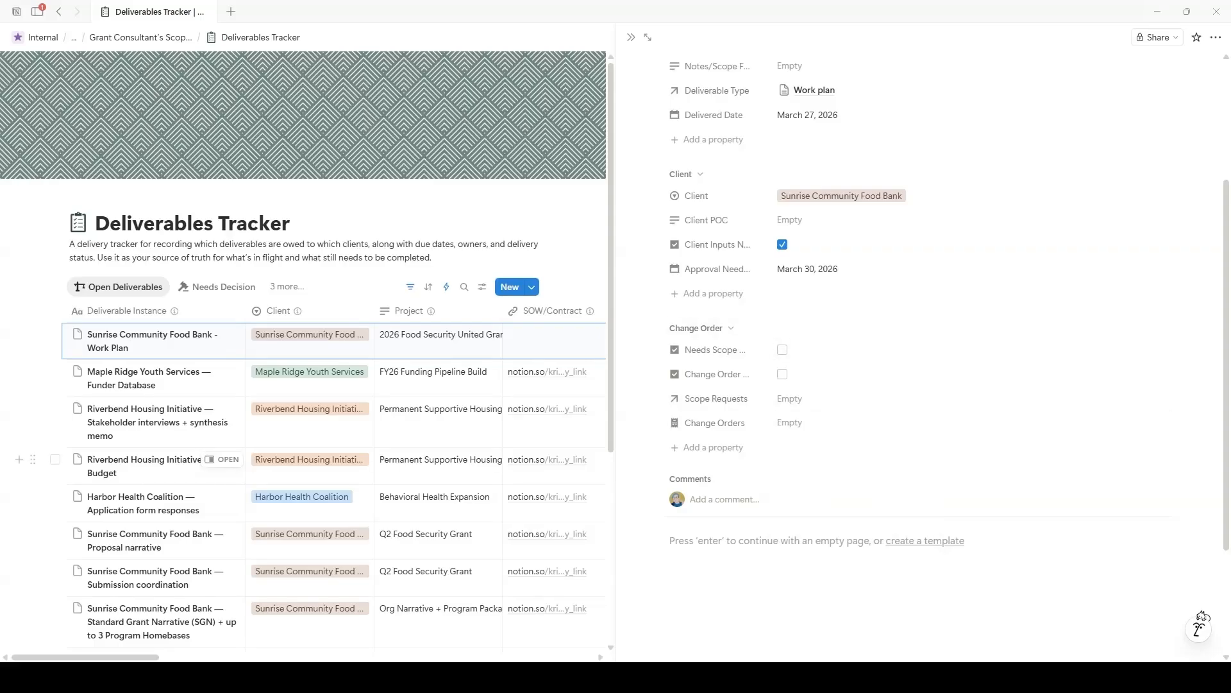
Step: Paste the SOW/contract link into the SOW/Contract property
{"action": "scroll", "coordinate": [898, 307], "scroll_direction": "up", "scroll_amount": 3}
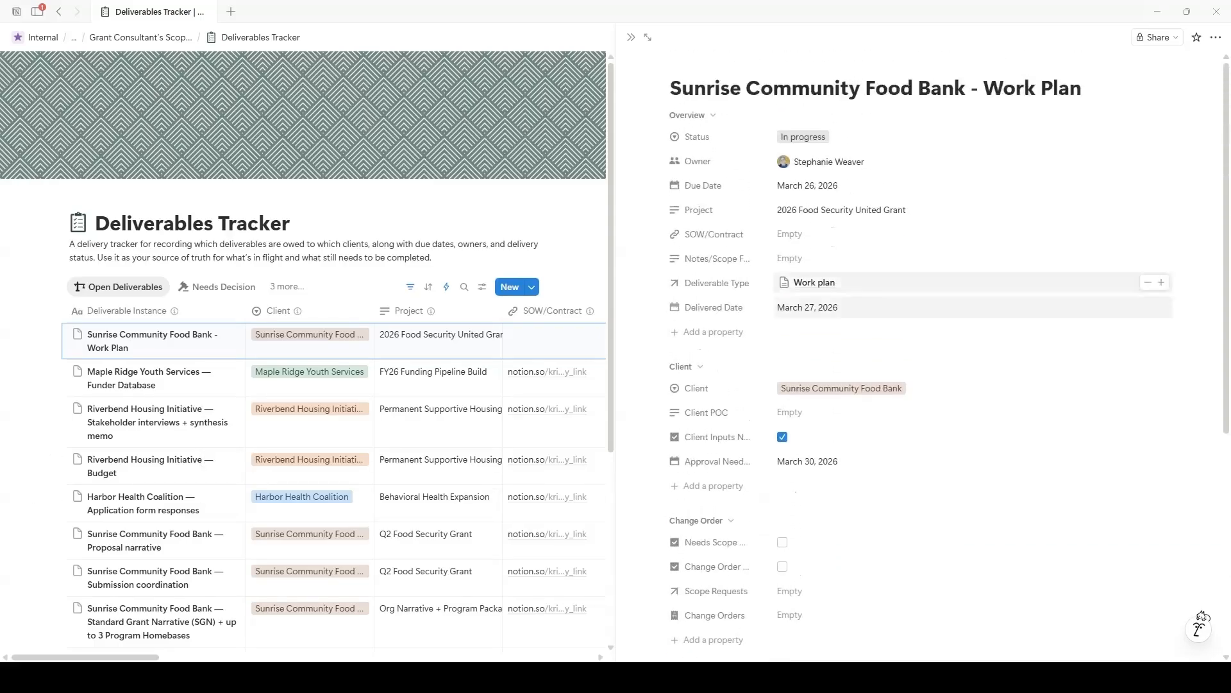
{"action": "left_click", "coordinate": [834, 234]}
{"action": "type", "text": "https://example.com/sow-sunrise-q2-2026"}
{"action": "left_click", "coordinate": [930, 321]}
Step: Add the note 'First outline of workplan had to be revised after a change in partnering organization'
{"action": "left_click", "coordinate": [866, 258]}
{"action": "type", "text": "First outline of workpl"}
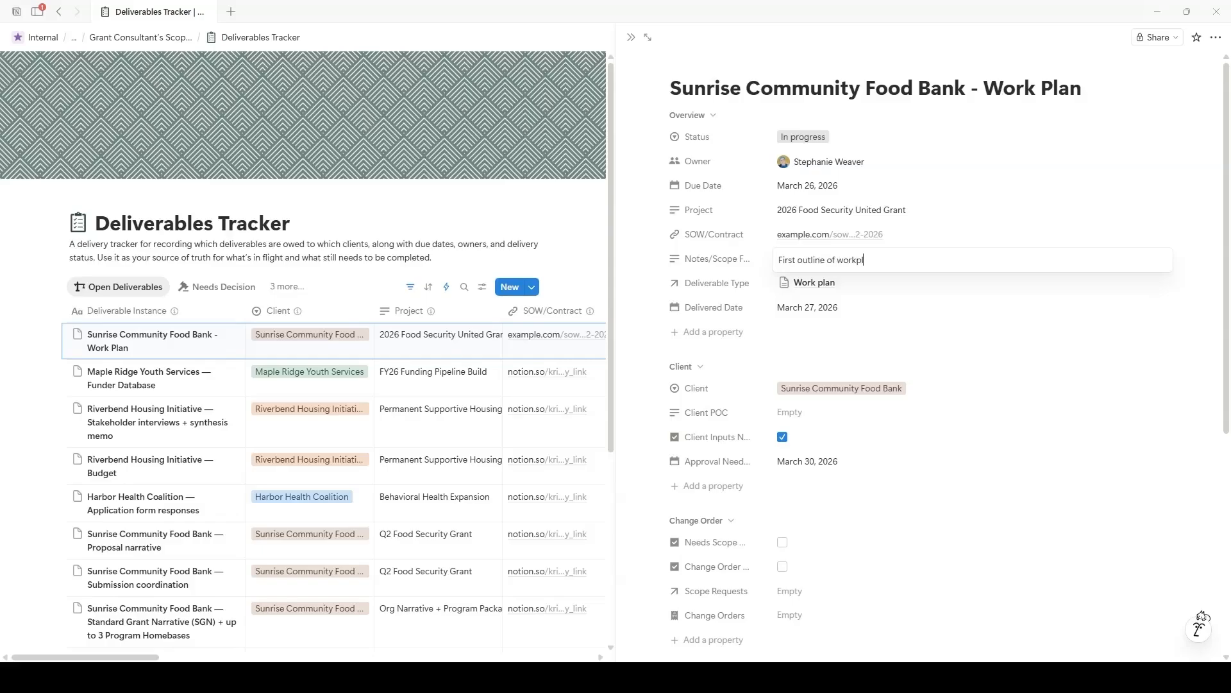
{"action": "type", "text": "an had to be revised after a change in partnering organization"}
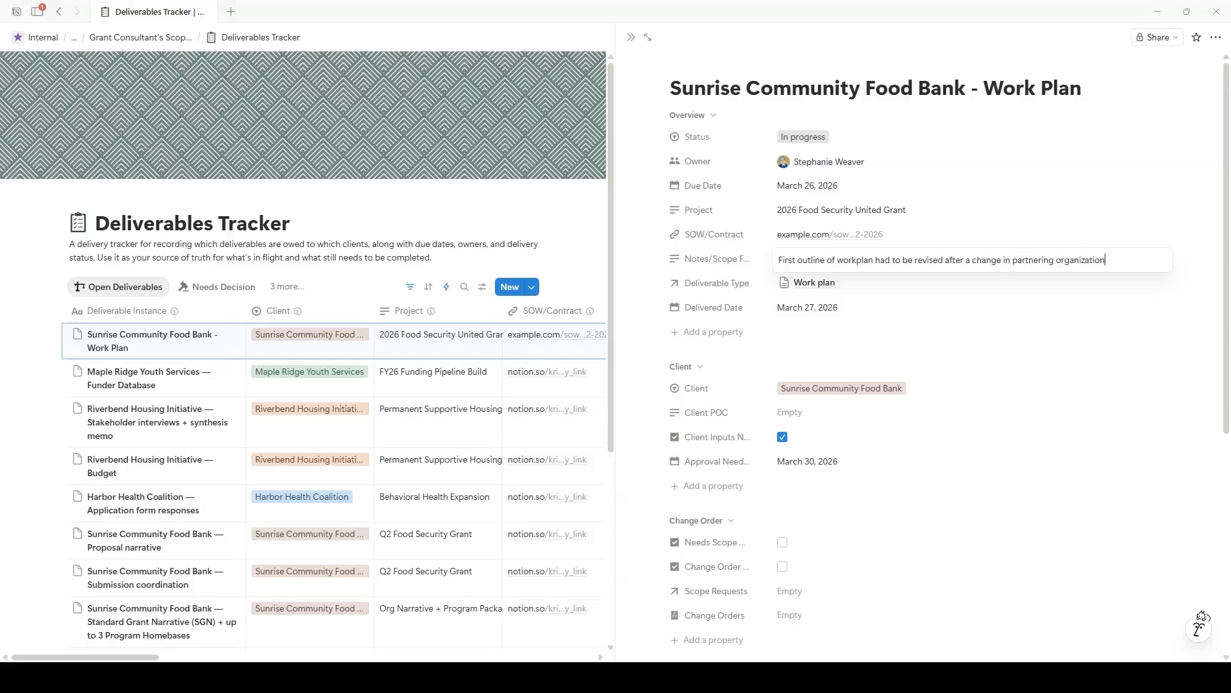
{"action": "key", "text": "Return"}
Step: Tick the Needs Scope and Change Order checkboxes
{"action": "scroll", "coordinate": [917, 385], "scroll_direction": "down", "scroll_amount": 2}
{"action": "left_click", "coordinate": [783, 413]}
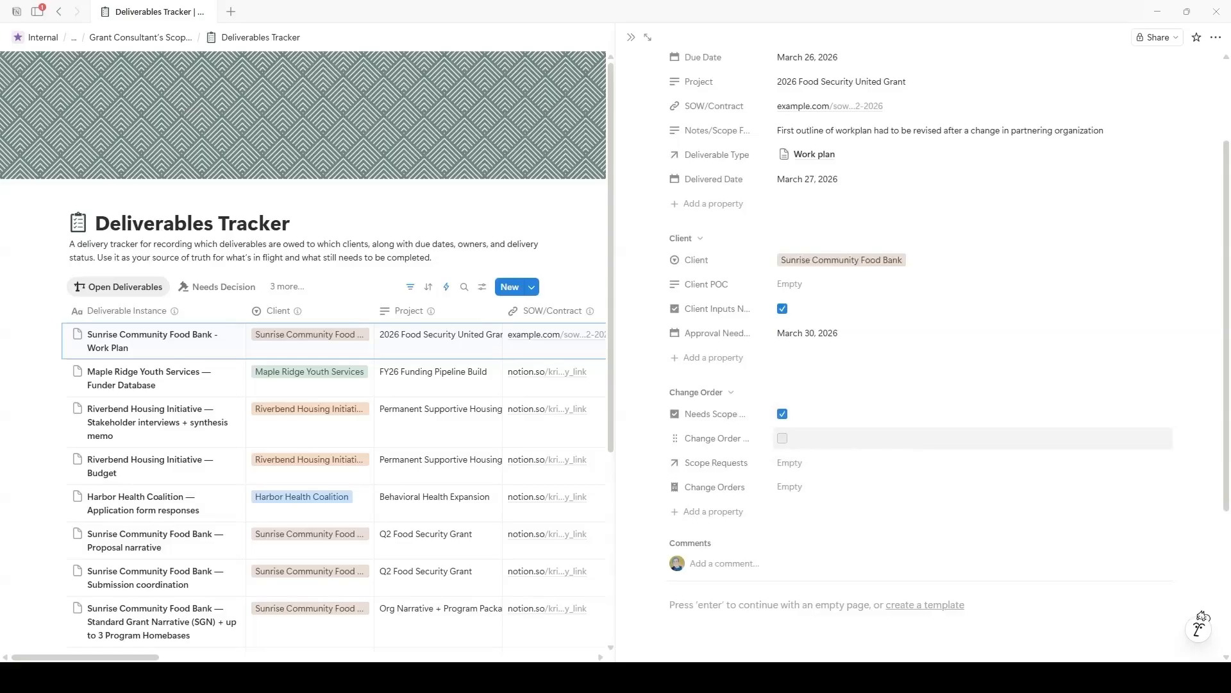
{"action": "left_click", "coordinate": [782, 438]}
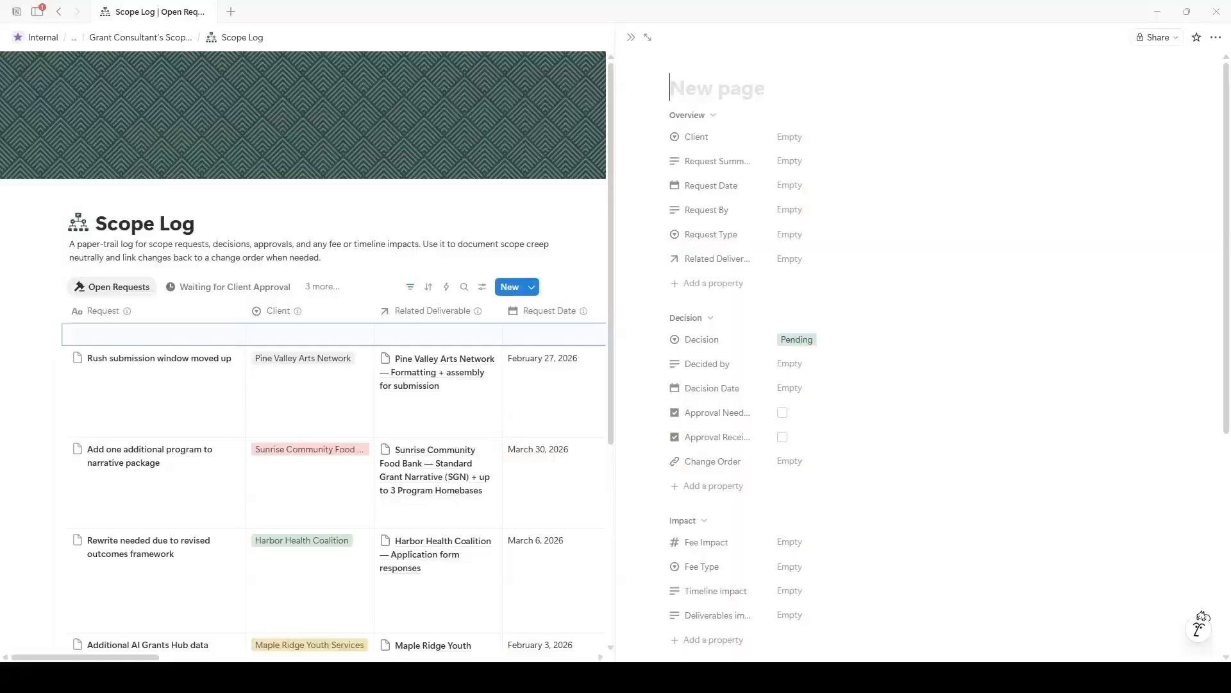
Step: Title the request 'Additional partner interview', set client Sunrise Community Food Bank, requester, and type New deliverable
{"action": "type", "text": "Additional partner interview"}
{"action": "left_click", "coordinate": [795, 137]}
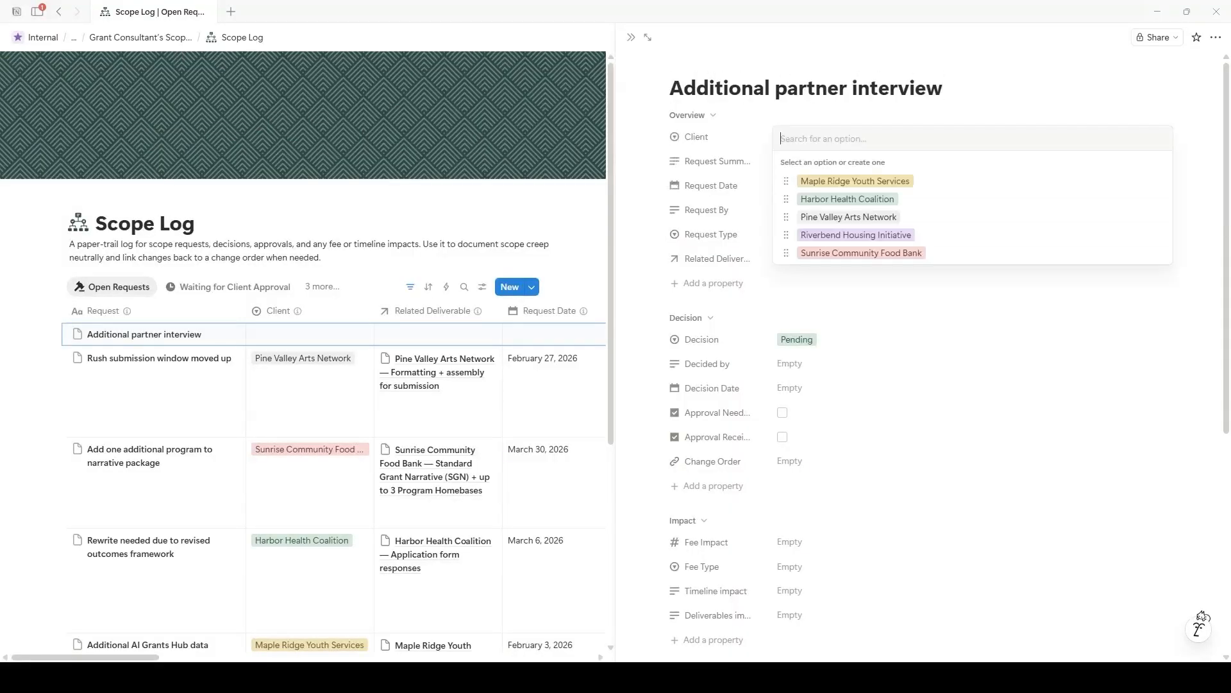
{"action": "left_click", "coordinate": [861, 253]}
{"action": "left_click", "coordinate": [821, 211]}
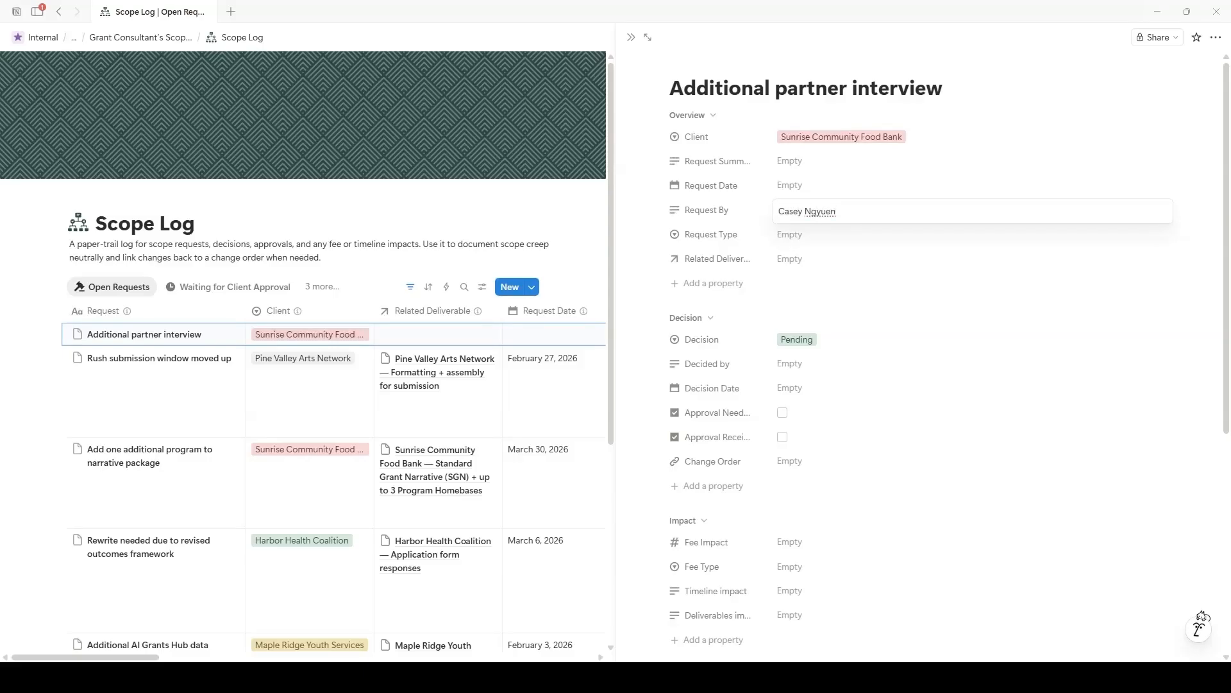
{"action": "key", "text": "Tab"}
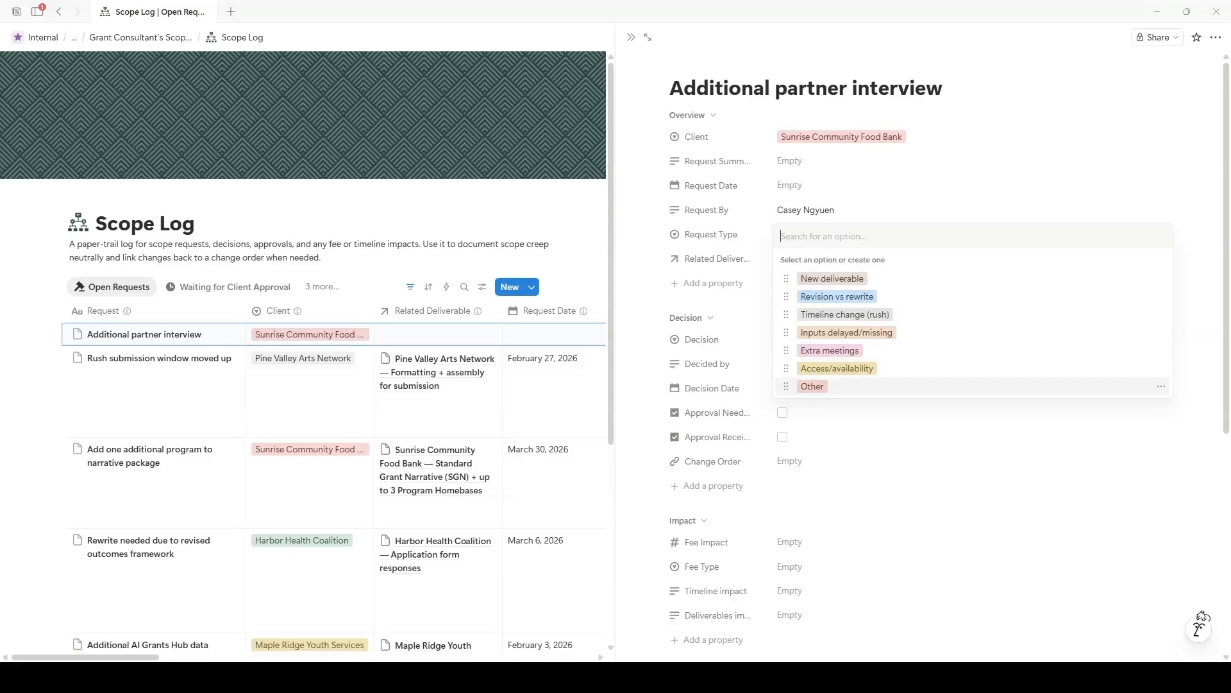
{"action": "left_click", "coordinate": [833, 279]}
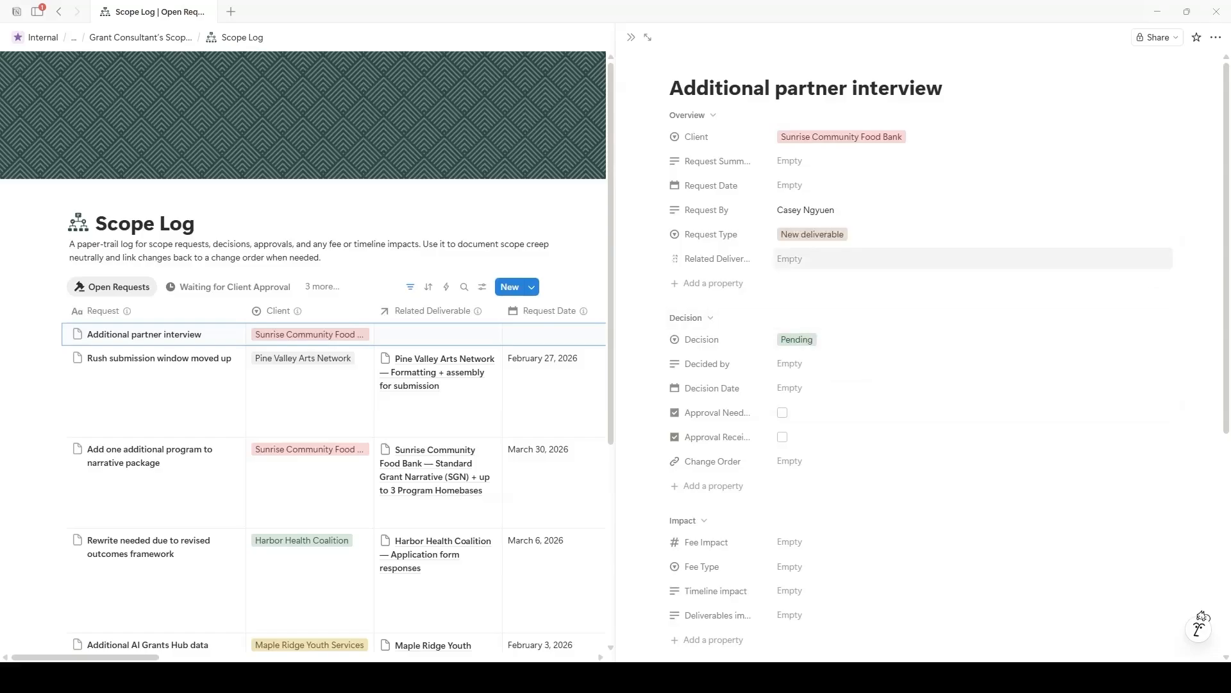
Step: Link the Work Plan page as related deliverable and set request date March 19, 2026
{"action": "left_click", "coordinate": [828, 259]}
{"action": "left_click", "coordinate": [859, 307]}
{"action": "left_click", "coordinate": [834, 211]}
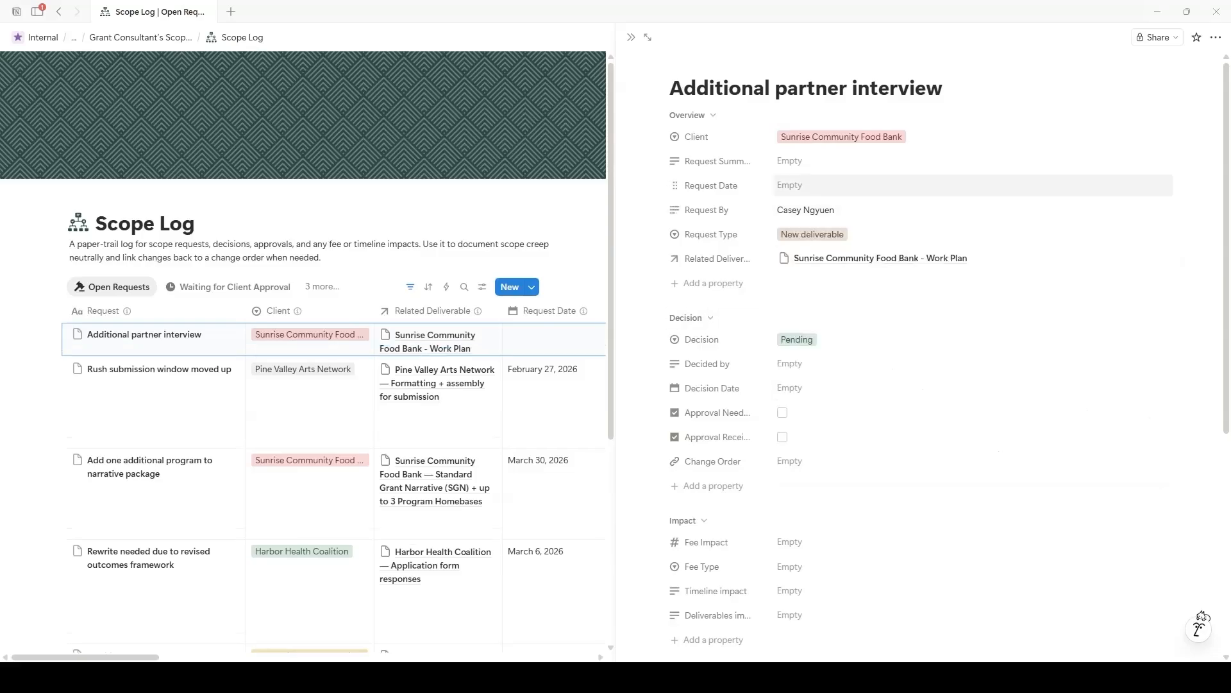
{"action": "left_click", "coordinate": [821, 185]}
{"action": "left_click", "coordinate": [873, 315]}
{"action": "left_click", "coordinate": [873, 185]}
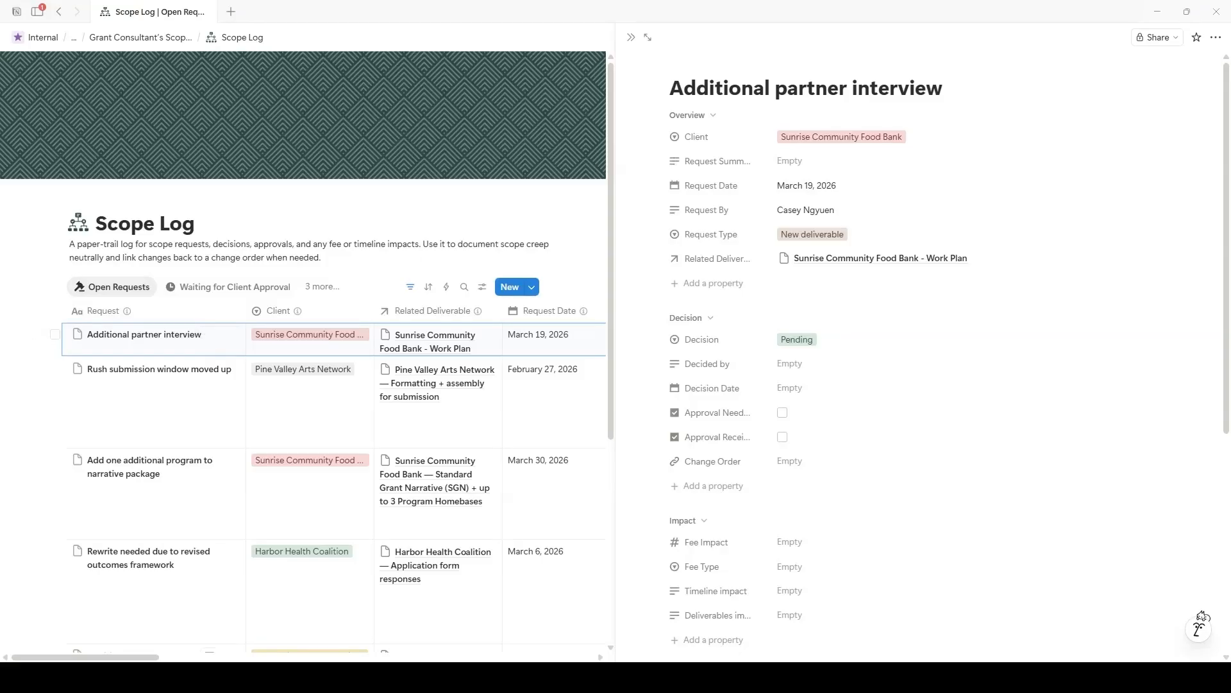
Step: Paste the prepared text into Request Summary
{"action": "left_click", "coordinate": [834, 161]}
{"action": "type", "text": "Client requested an additional 60-minute partner interview with a new distribution partner and asked that the work plan be updated to reflect the partner’s roles, timeline constraints, and required coordination steps. The request was made after the initial work plan outline was drafted."}
{"action": "key", "text": "Escape"}
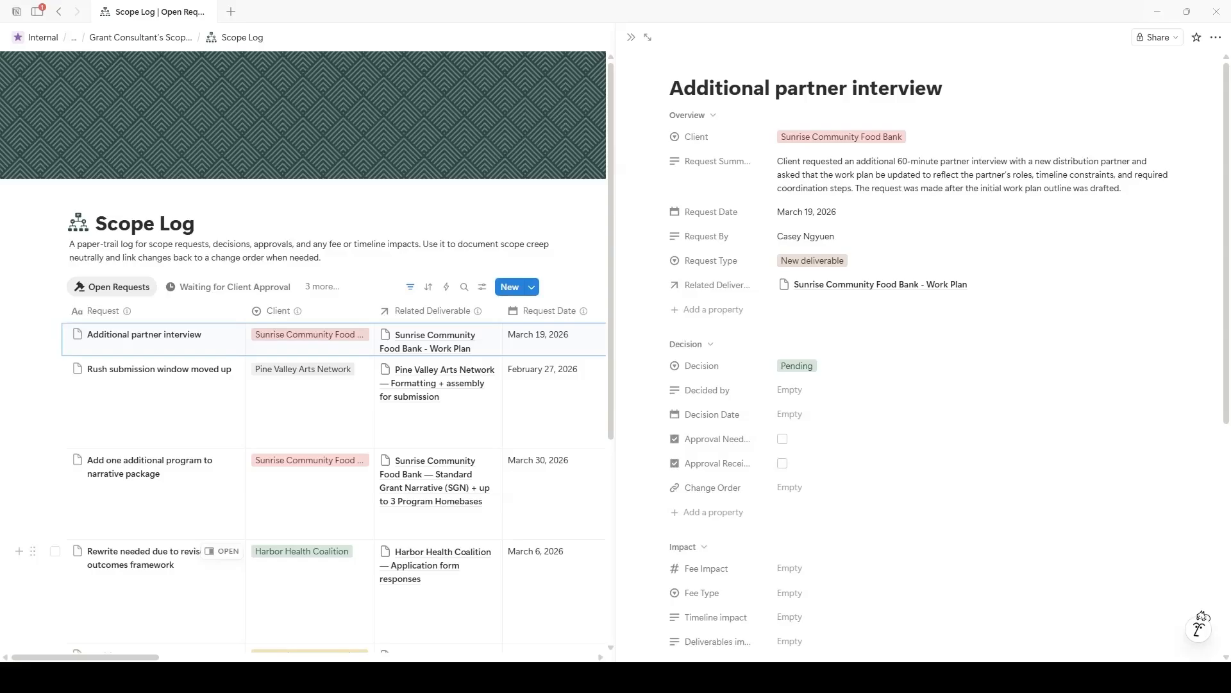
{"action": "scroll", "coordinate": [834, 385], "scroll_direction": "down", "scroll_amount": 3}
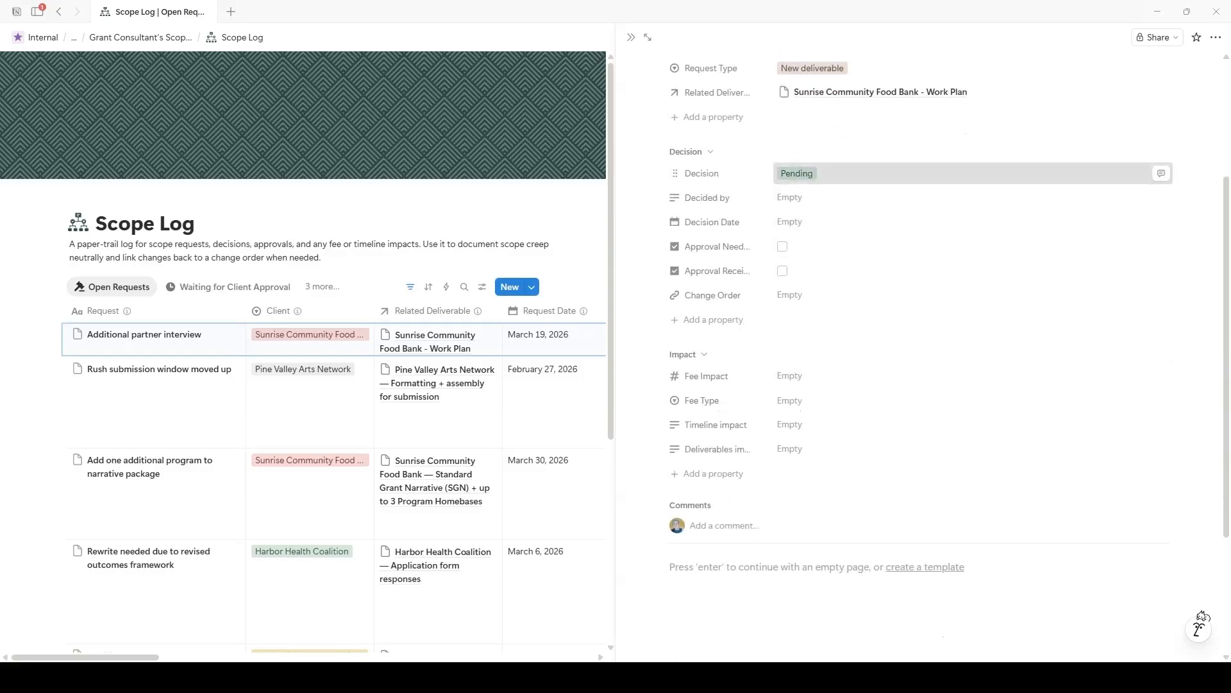
Step: Set Decision to Add-on and enter the decider's name in Decided by
{"action": "left_click", "coordinate": [798, 174]}
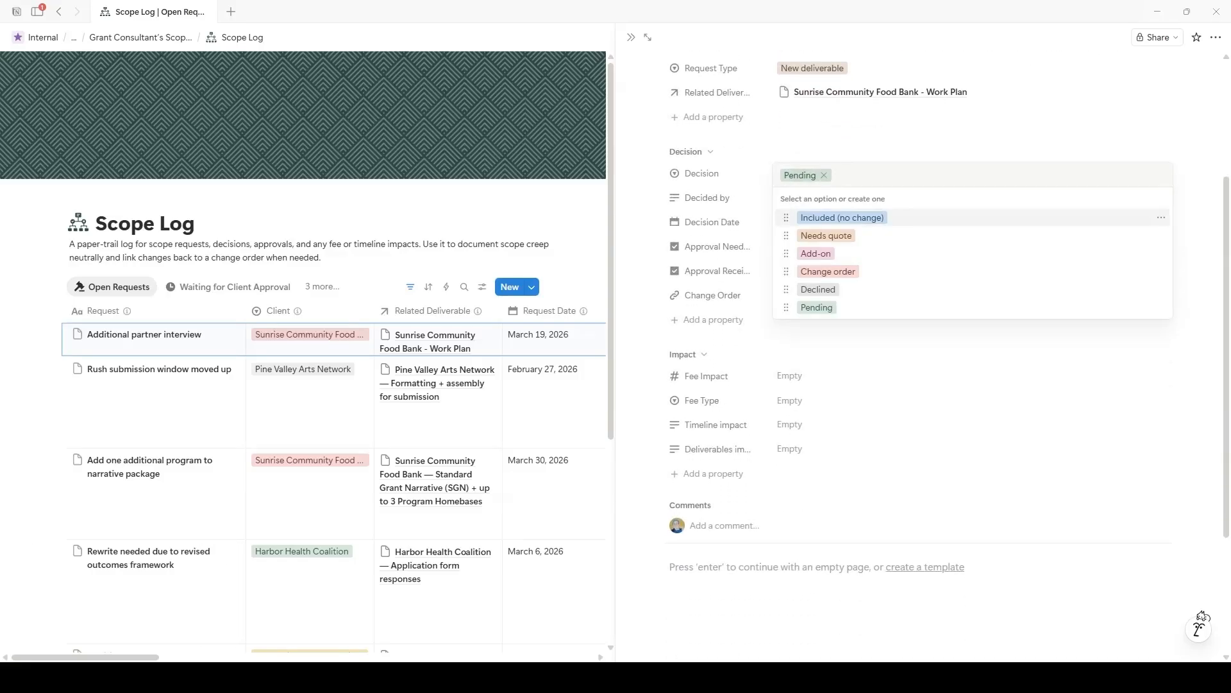
{"action": "key", "text": "Down"}
{"action": "key", "text": "Down"}
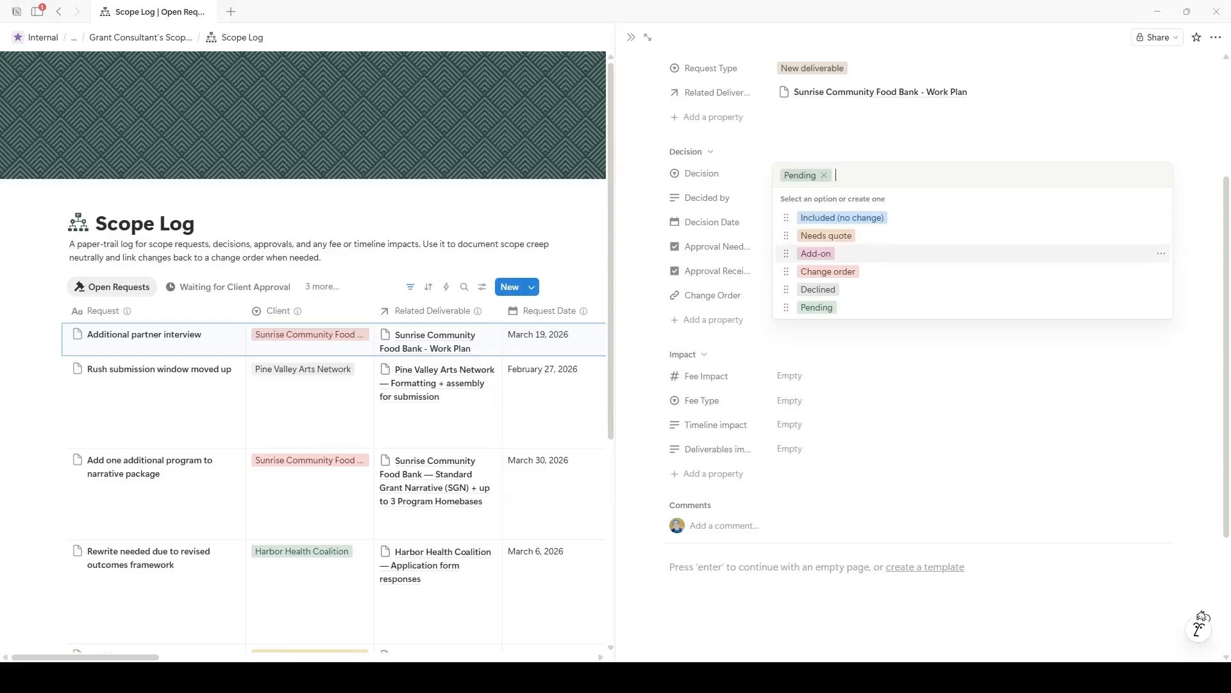
{"action": "key", "text": "Up"}
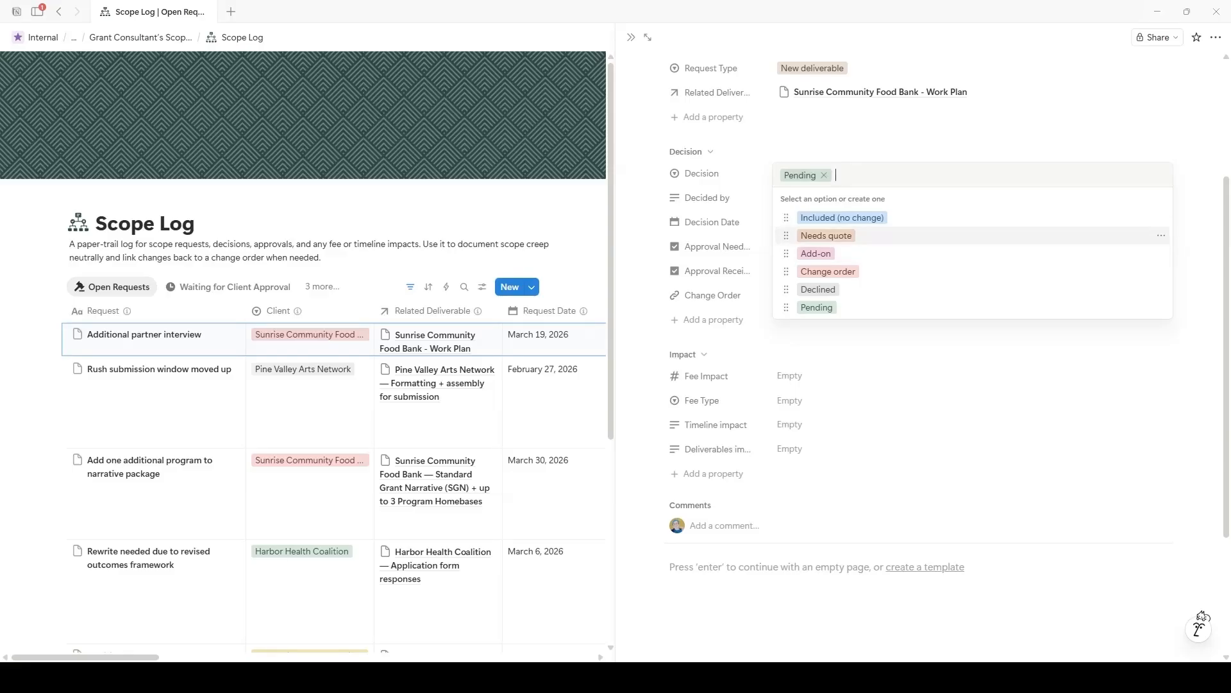
{"action": "key", "text": "Down"}
{"action": "key", "text": "Return"}
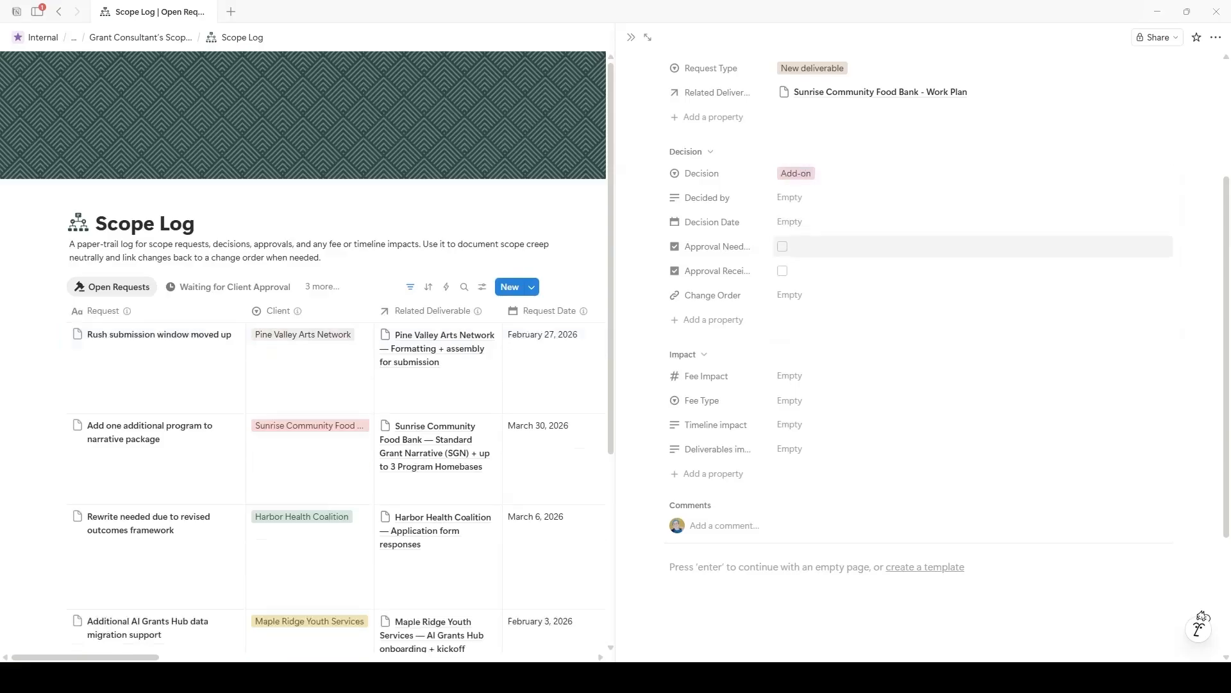
{"action": "left_click", "coordinate": [790, 198]}
{"action": "type", "text": "Krista"}
{"action": "left_click", "coordinate": [790, 222]}
Step: Set the decision date to March 20, 2026 and tick Approval Needed
{"action": "left_click", "coordinate": [790, 222]}
{"action": "left_click", "coordinate": [893, 352]}
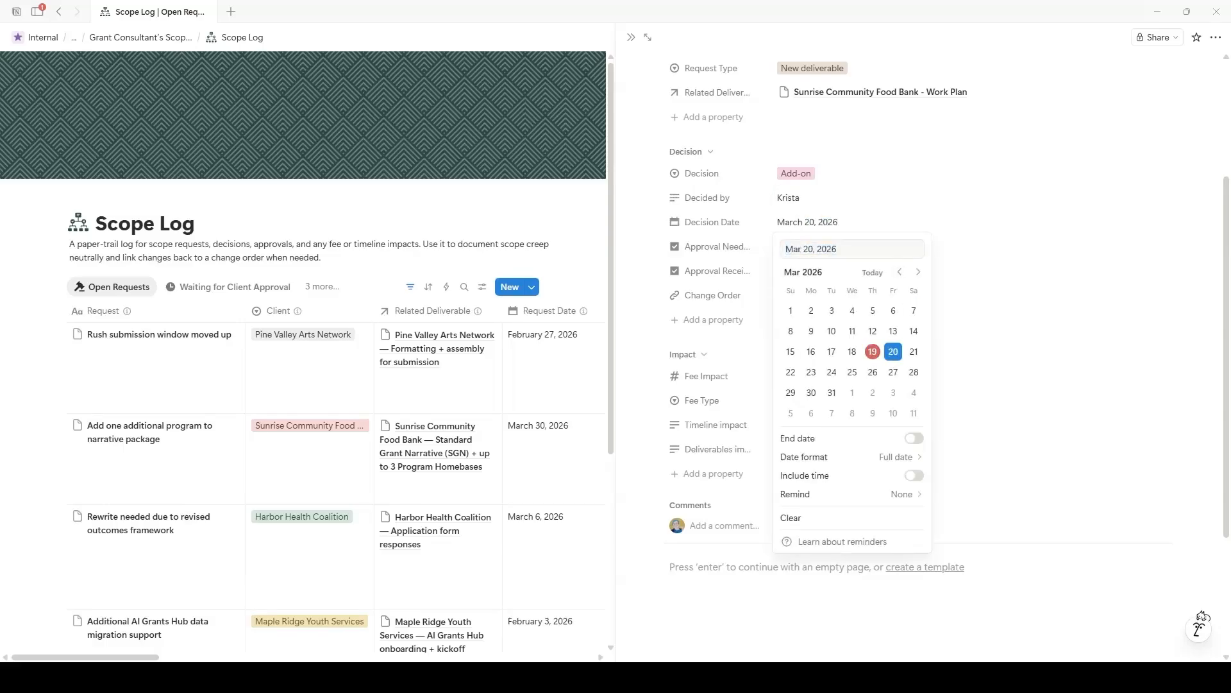
{"action": "left_click", "coordinate": [987, 247]}
{"action": "scroll", "coordinate": [988, 247], "scroll_direction": "up", "scroll_amount": 1}
{"action": "scroll", "coordinate": [962, 274], "scroll_direction": "down", "scroll_amount": 2}
{"action": "left_click", "coordinate": [782, 182]}
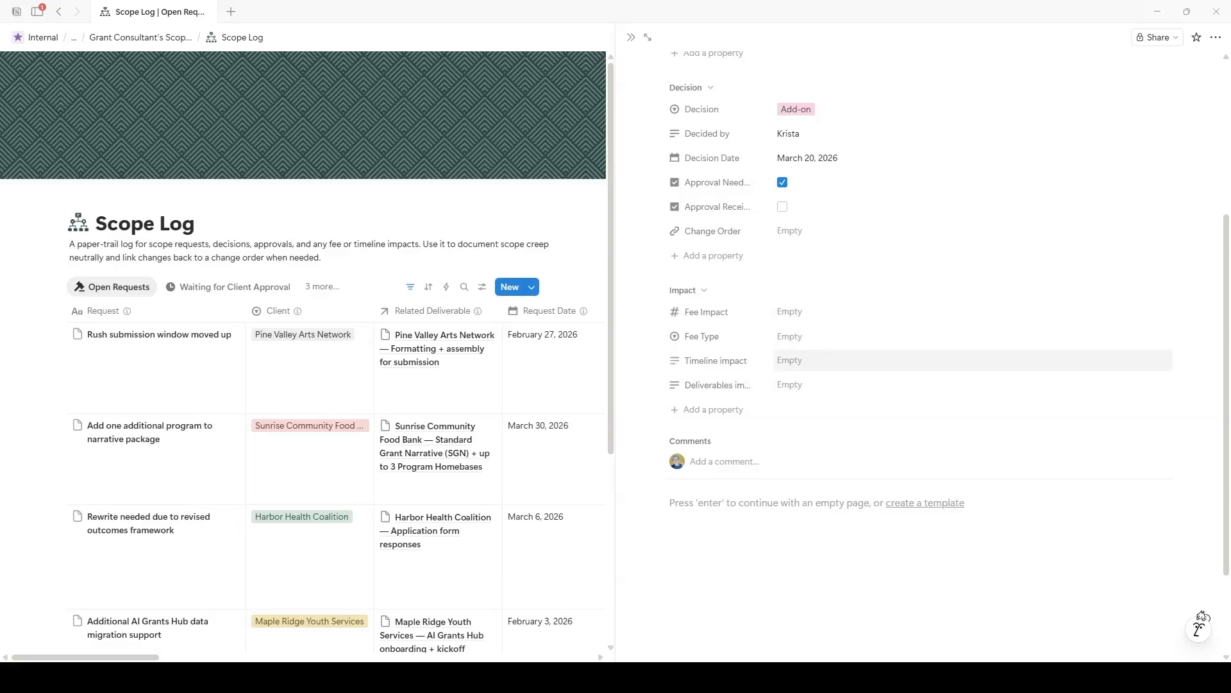
Step: Enter a $250.00 fee impact with fee type flat
{"action": "left_click", "coordinate": [795, 311]}
{"action": "type", "text": "250"}
{"action": "key", "text": "Return"}
{"action": "left_click", "coordinate": [795, 336]}
{"action": "left_click", "coordinate": [809, 379]}
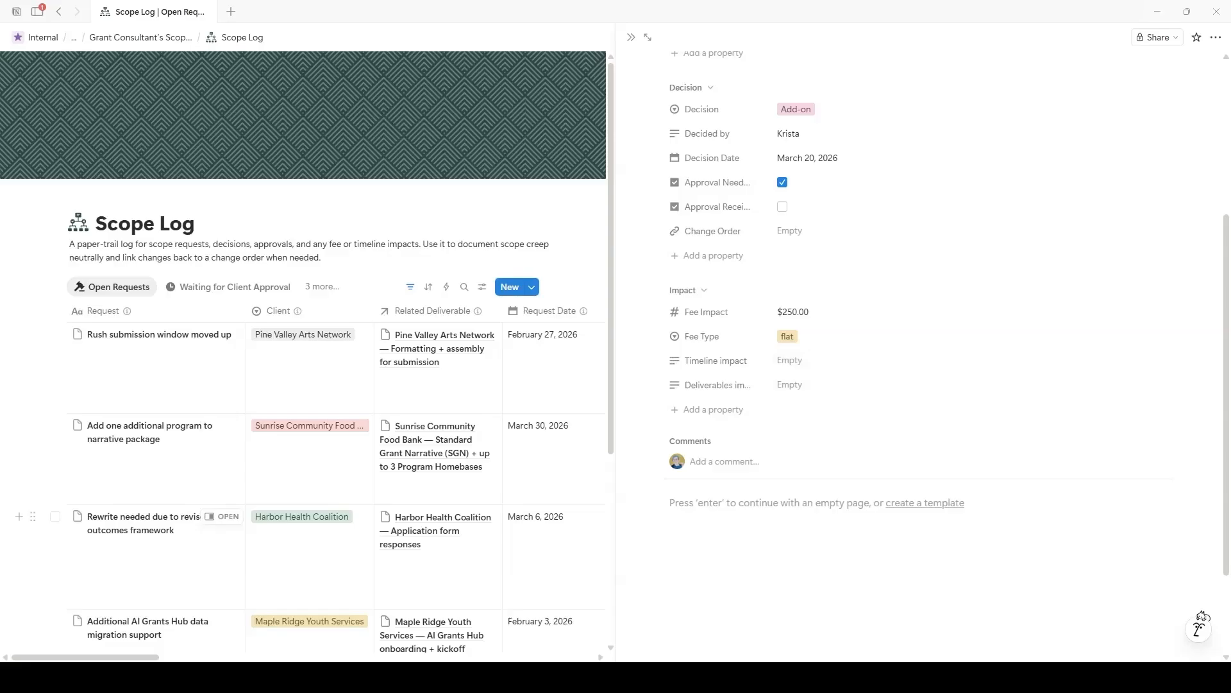
Step: Add timeline impact '2-4 business days' and deliverables impact 'one partner interview and updated work-plan'
{"action": "left_click", "coordinate": [790, 361]}
{"action": "type", "text": "adds 2-4 business "}
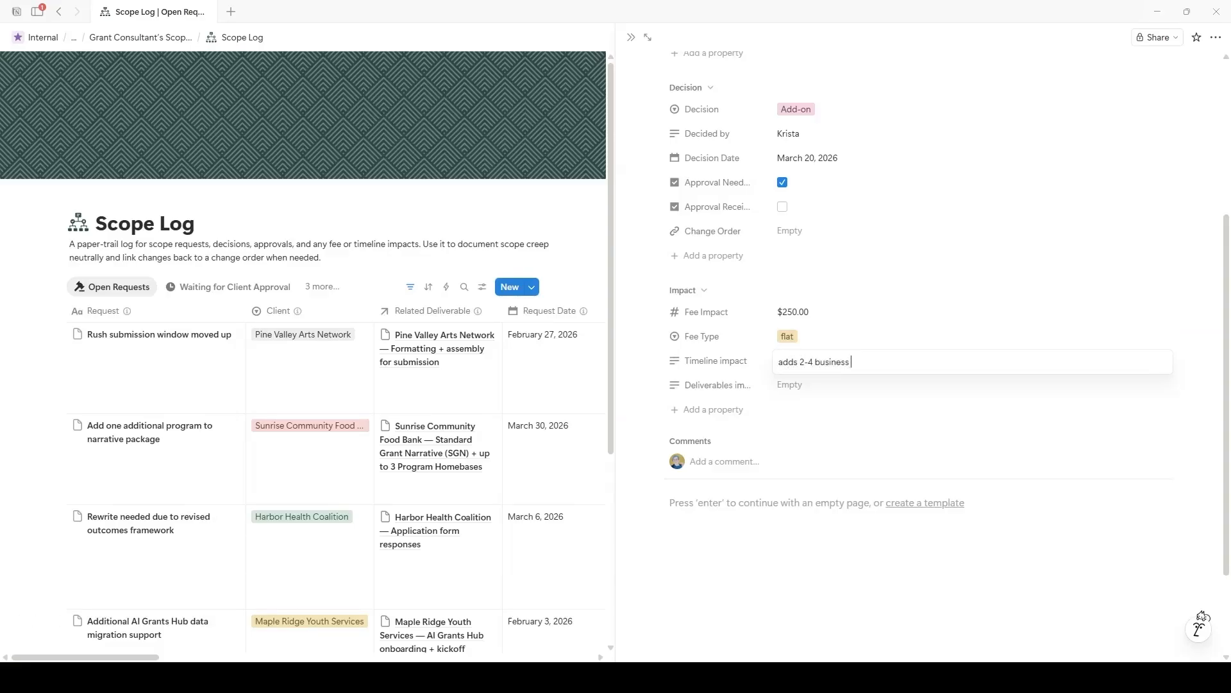
{"action": "type", "text": "days to grant submission timeline"}
{"action": "key", "text": "Return"}
{"action": "left_click", "coordinate": [790, 385]}
{"action": "type", "text": "ad"}
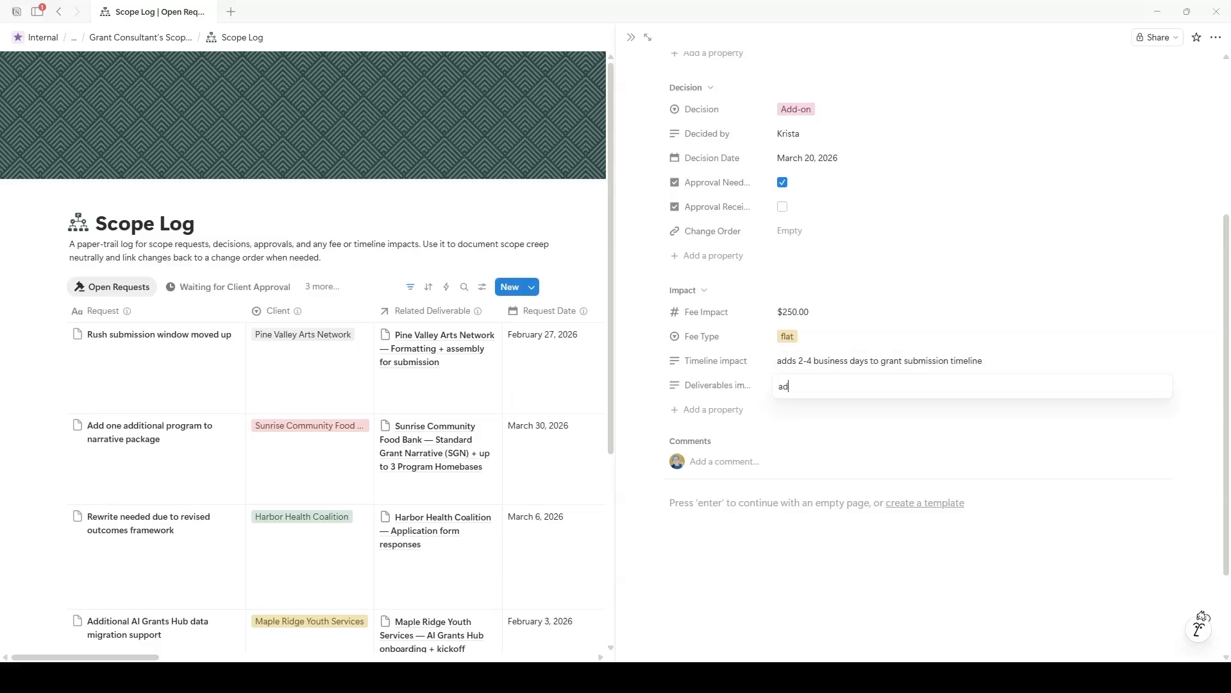
{"action": "type", "text": "d-on: one partner interview and updated wo"}
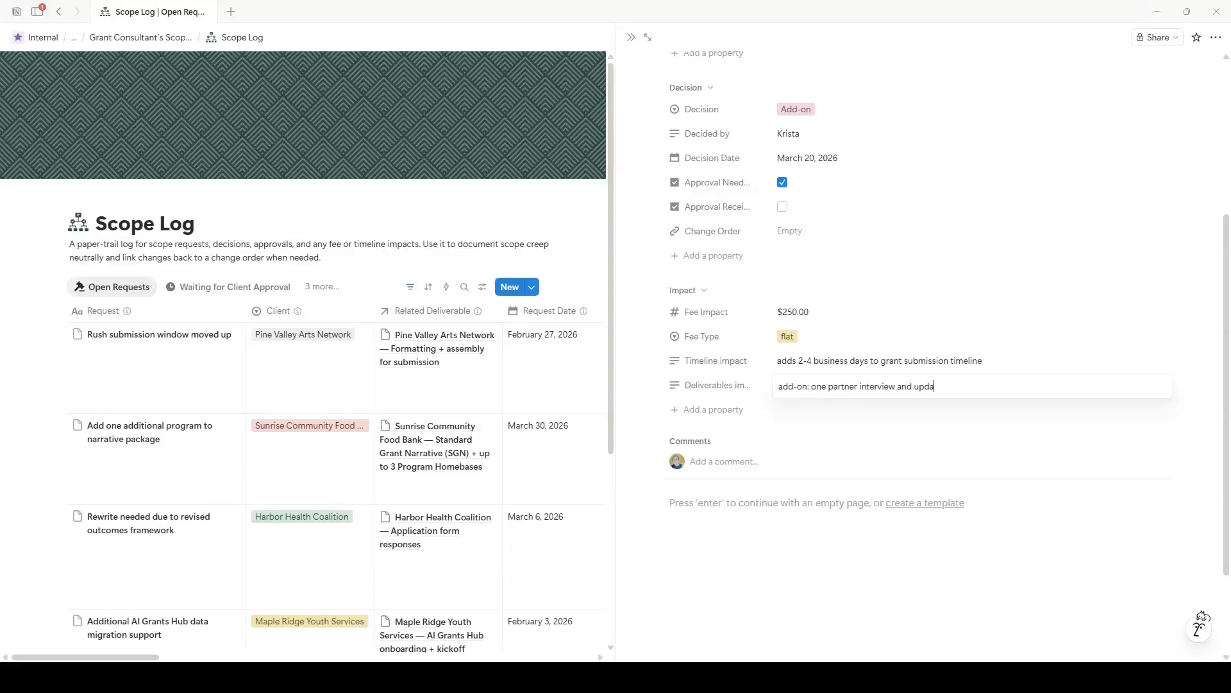
{"action": "type", "text": "rk-"}
{"action": "type", "text": "plan based on new information"}
{"action": "key", "text": "Return"}
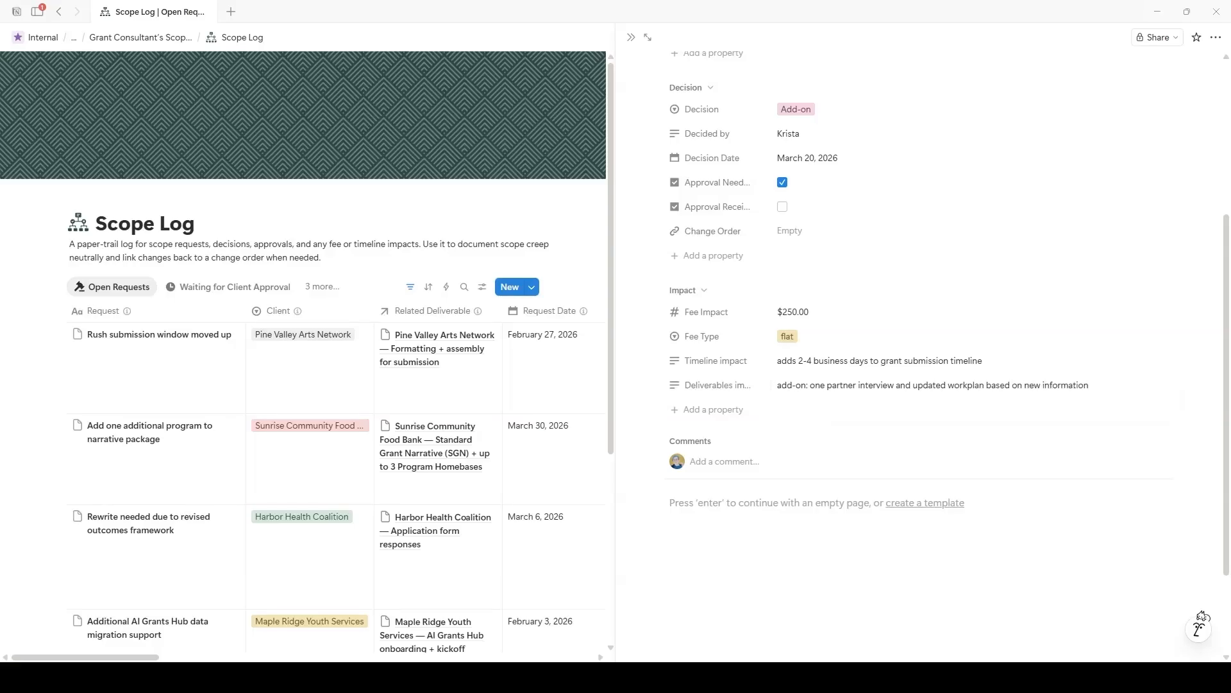